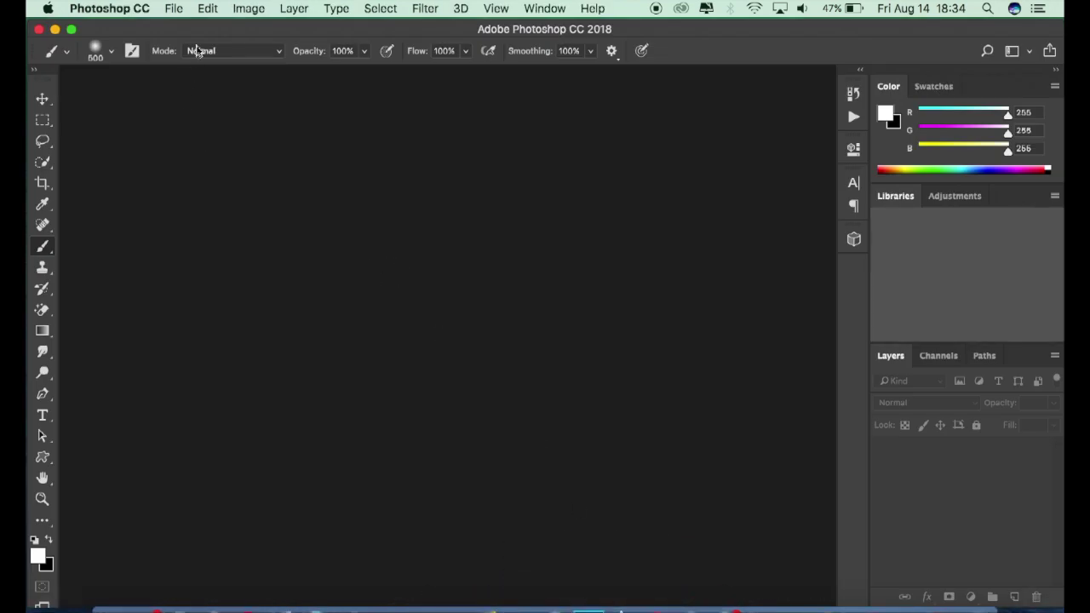
- Open the photo IMG_9022.jpg from the Desktop folder and duplicate its Background layer
{"action": "left_click", "coordinate": [175, 10]}
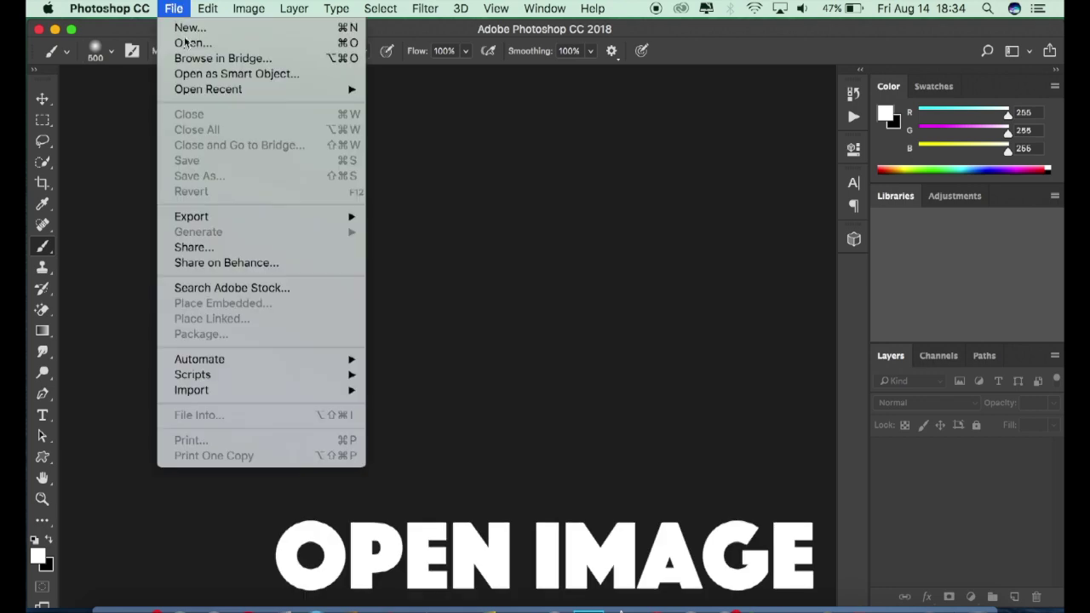
{"action": "left_click", "coordinate": [187, 42]}
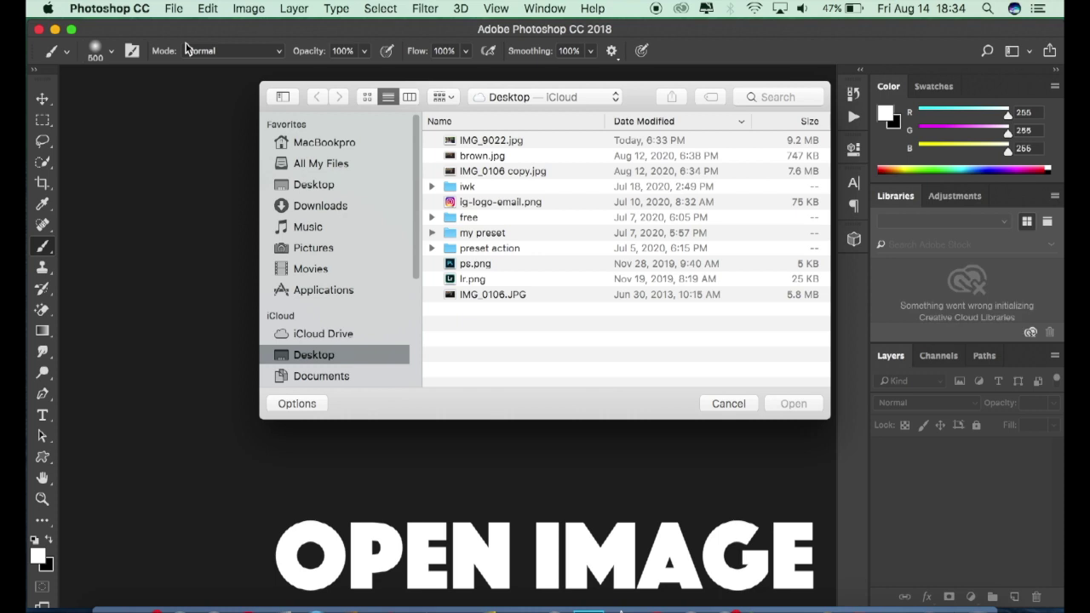
{"action": "left_click", "coordinate": [458, 143]}
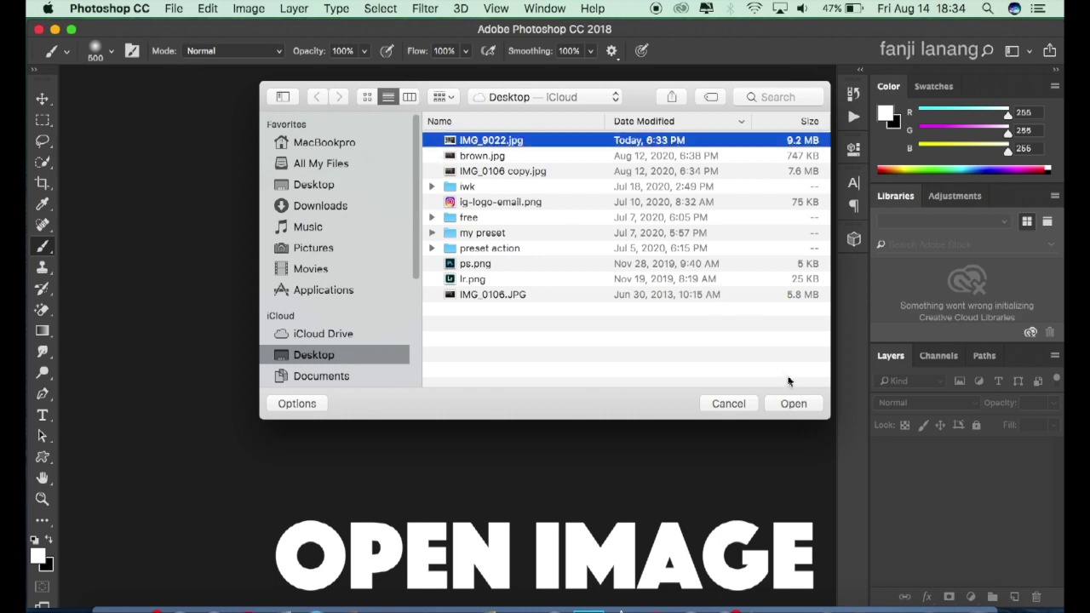
{"action": "left_click", "coordinate": [793, 403]}
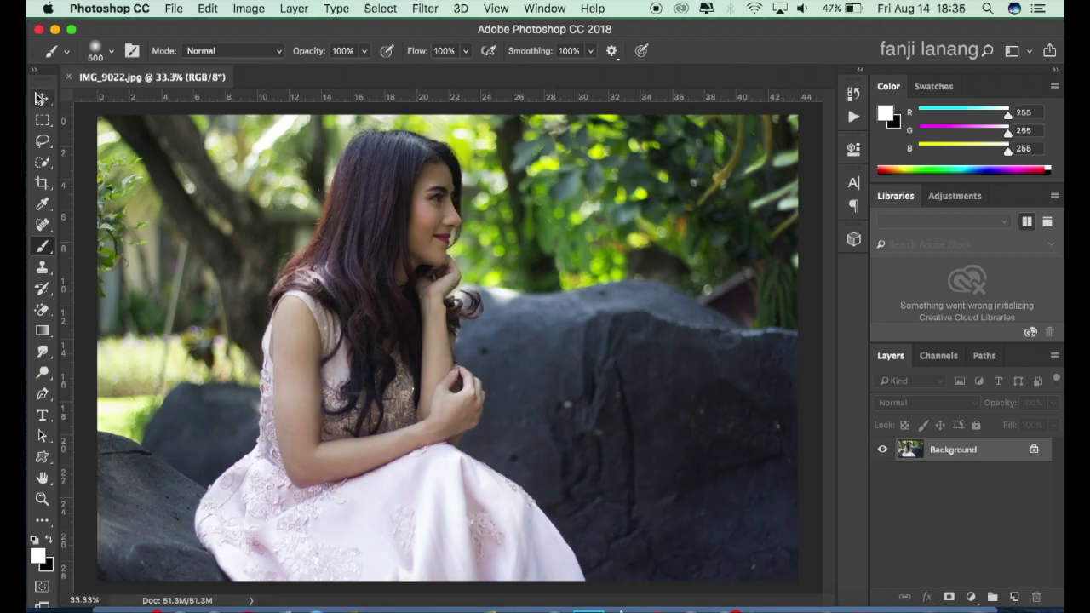
{"action": "left_click", "coordinate": [42, 100]}
{"action": "left_click_drag", "start_coordinate": [960, 453], "coordinate": [1013, 597]}
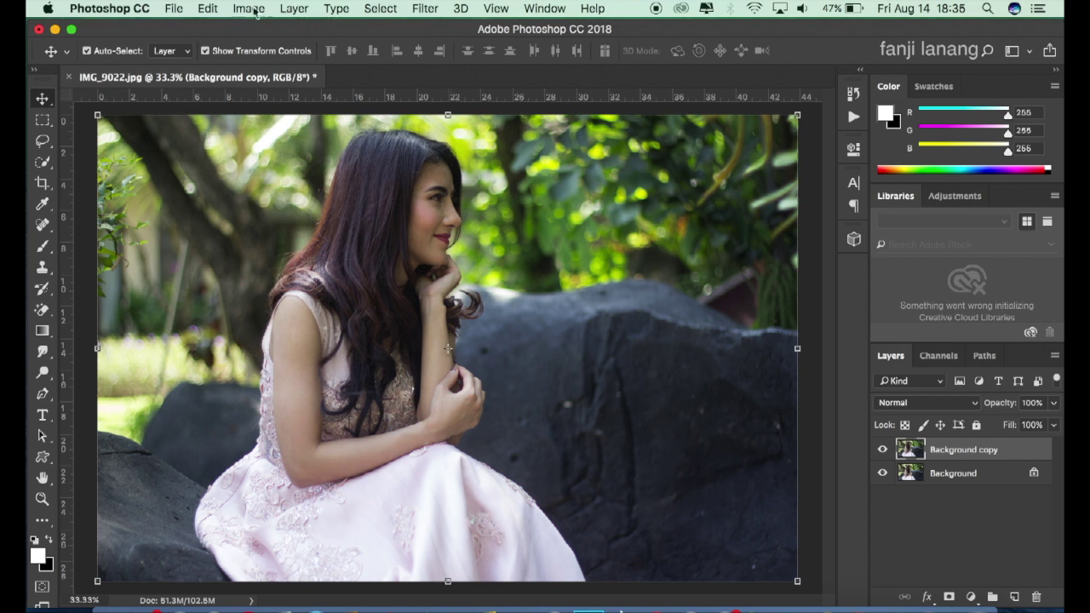
- Start the Camera Raw filter on the duplicated layer and set Highlights to -100 and Shadows to +100
{"action": "left_click", "coordinate": [421, 9]}
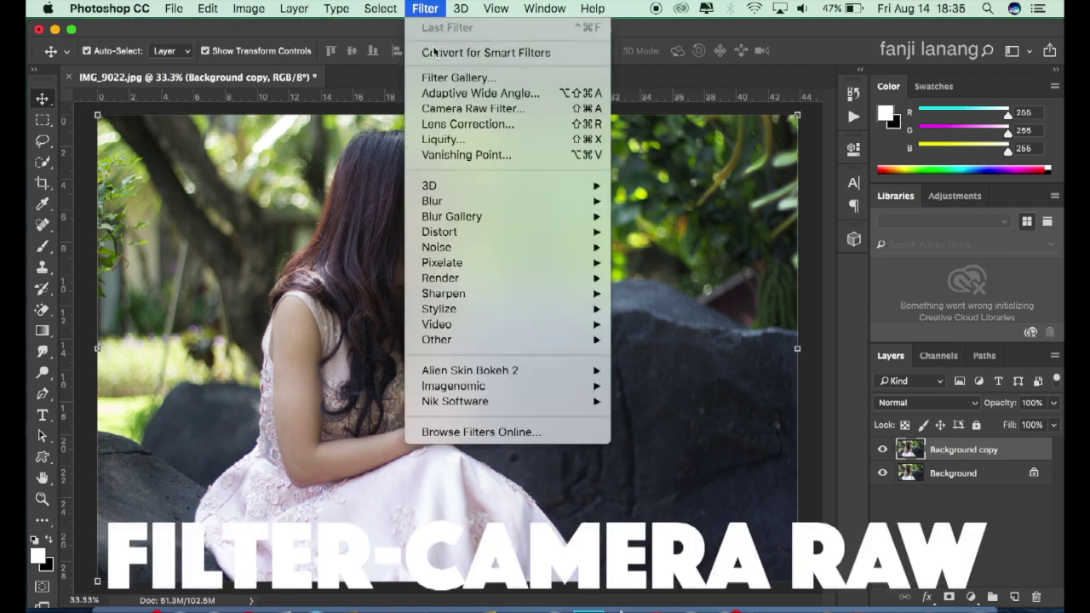
{"action": "left_click", "coordinate": [460, 109]}
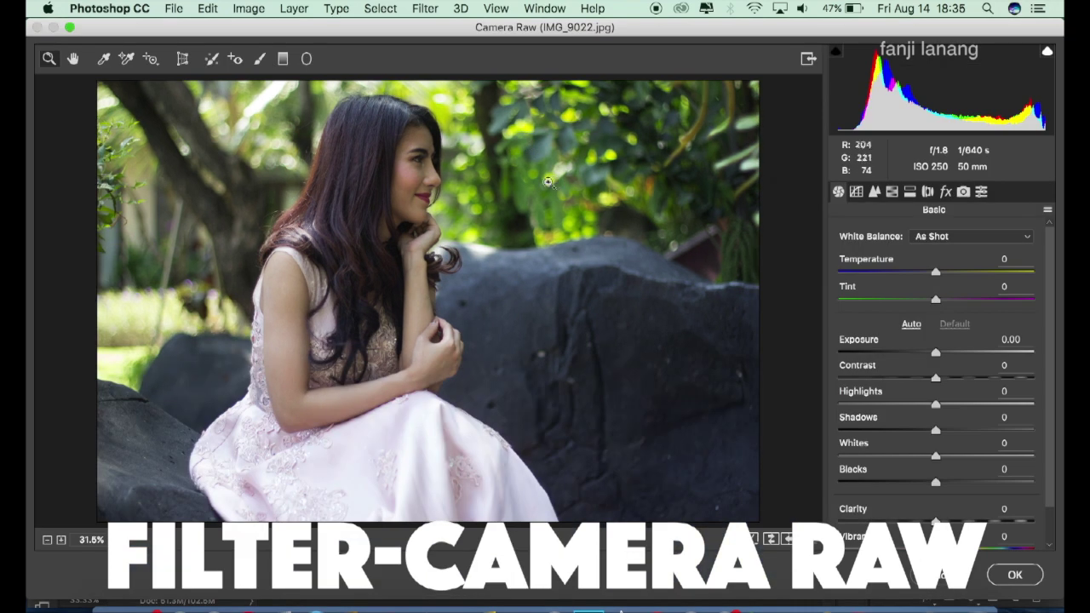
{"action": "left_click_drag", "start_coordinate": [873, 407], "coordinate": [834, 404]}
{"action": "left_click_drag", "start_coordinate": [936, 431], "coordinate": [1061, 432]}
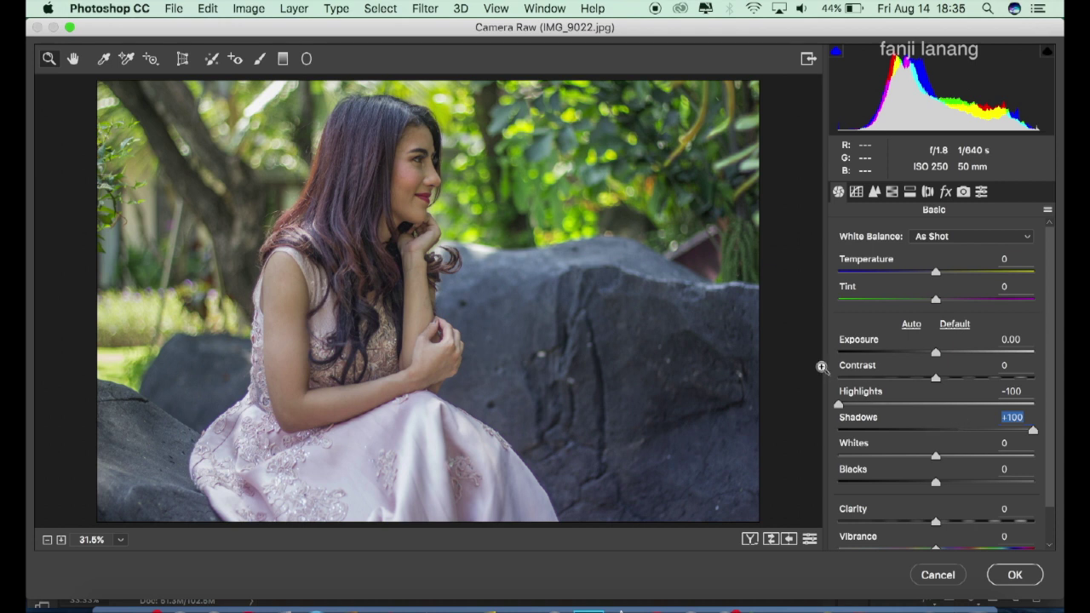
- In the HSL adjustments, shift the Yellows hue toward orange and set saturation to -21 for Aquas and -100 for Blues
{"action": "left_click", "coordinate": [857, 192]}
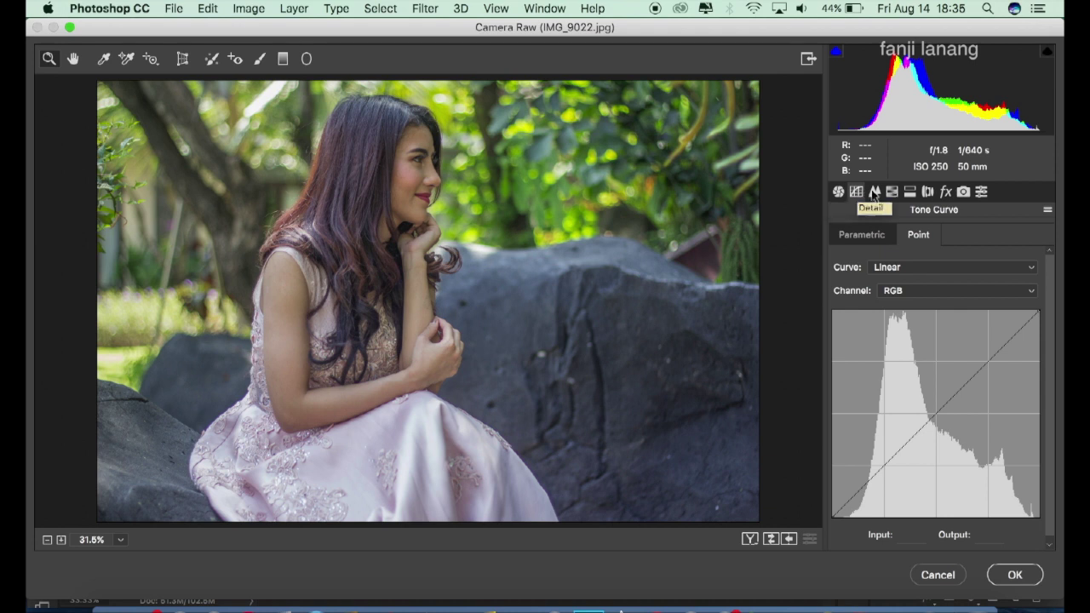
{"action": "left_click", "coordinate": [874, 192]}
{"action": "left_click", "coordinate": [892, 191]}
{"action": "left_click", "coordinate": [849, 260]}
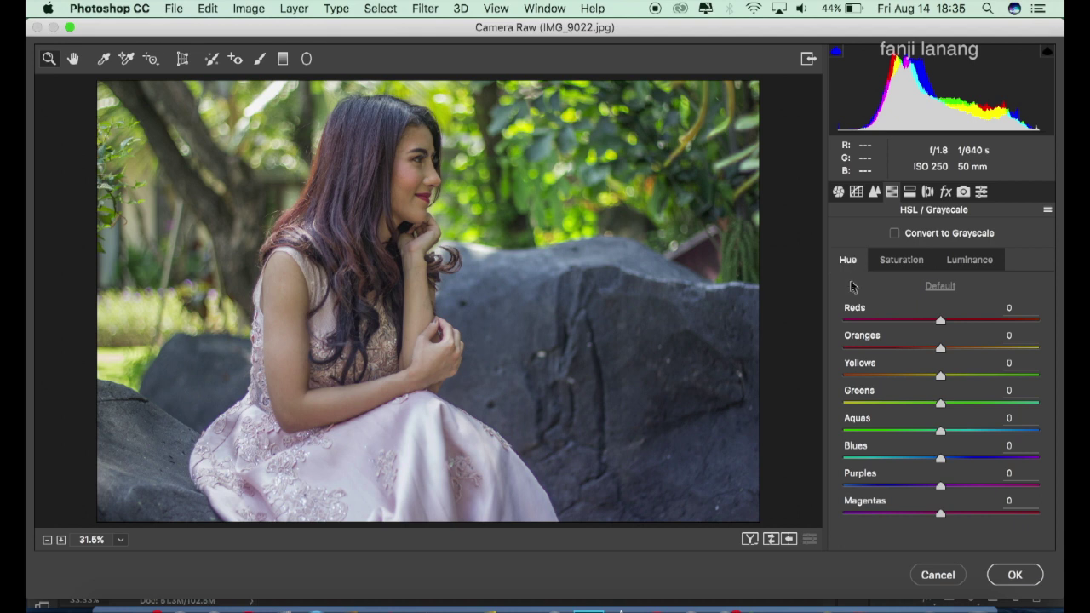
{"action": "left_click_drag", "start_coordinate": [903, 379], "coordinate": [891, 379]}
{"action": "left_click", "coordinate": [890, 264]}
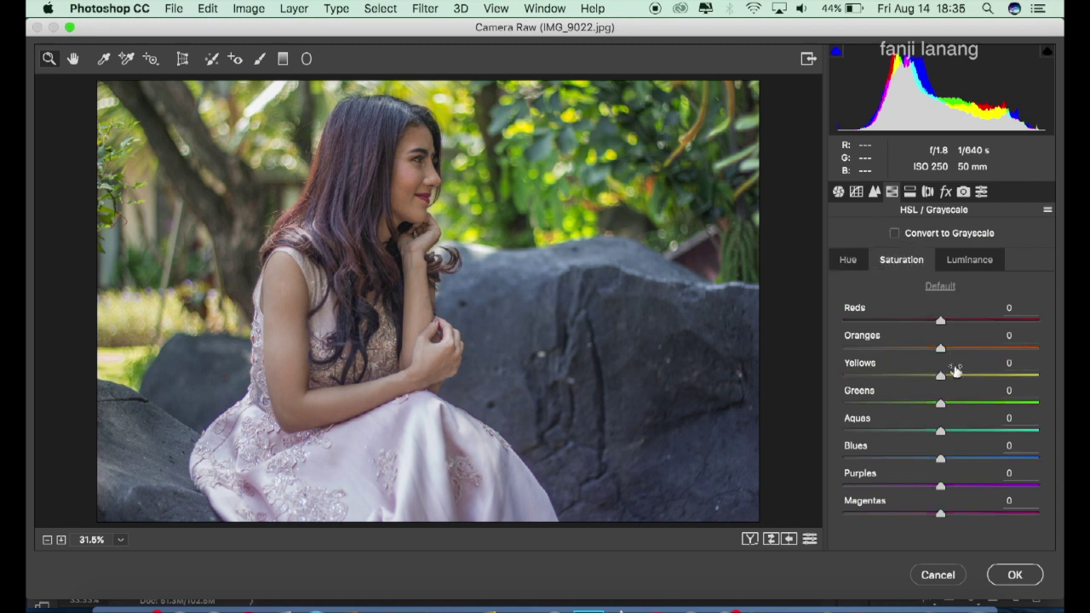
{"action": "left_click_drag", "start_coordinate": [923, 434], "coordinate": [810, 469]}
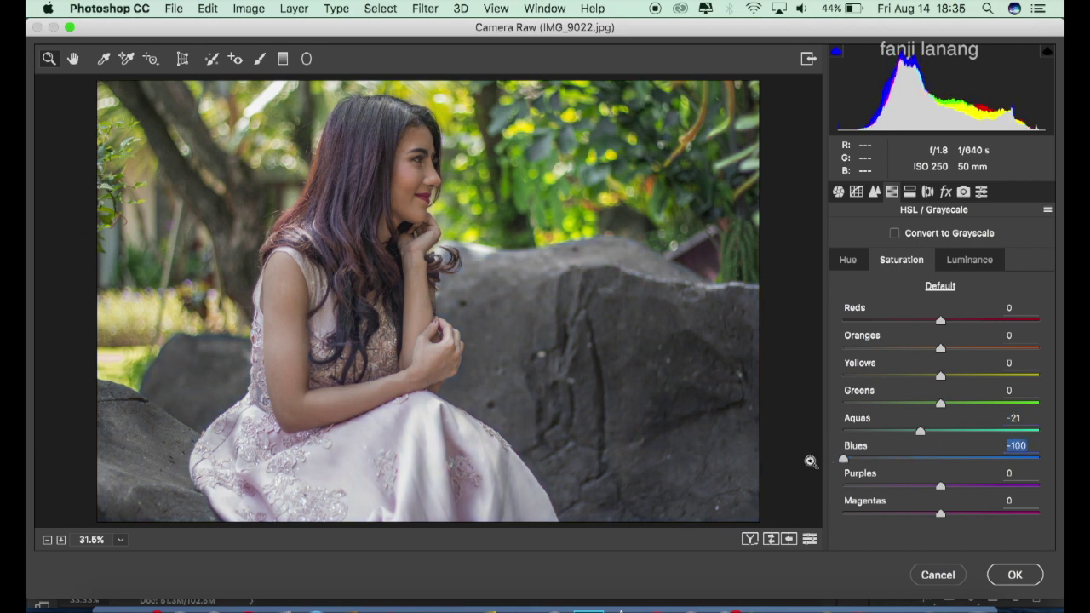
- Set the HSL luminance to +15 for Oranges, -6 for Aquas and -23 for Blues
{"action": "left_click", "coordinate": [966, 260]}
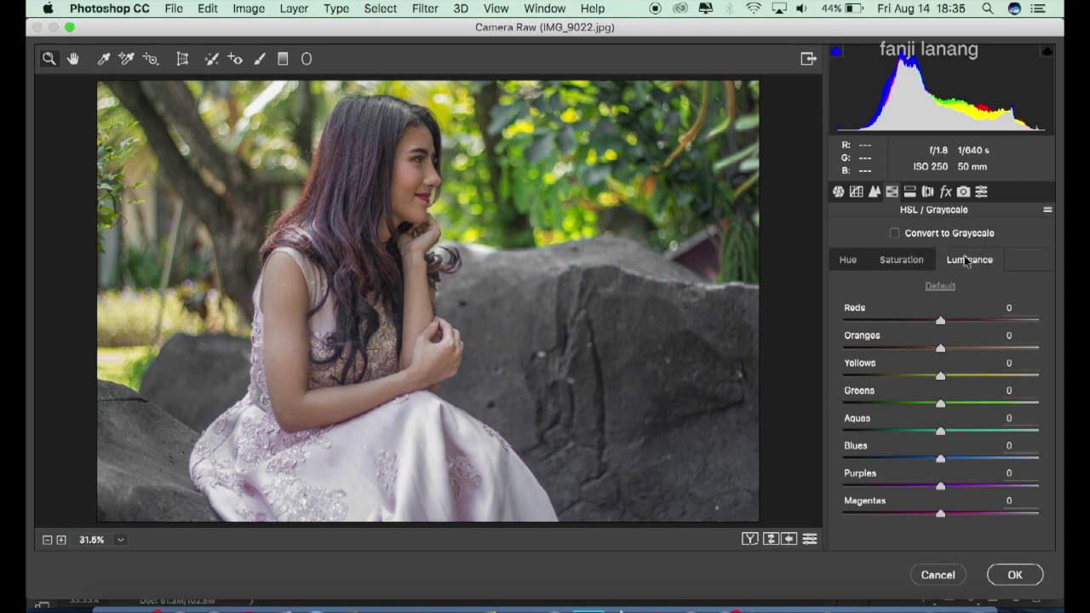
{"action": "left_click_drag", "start_coordinate": [951, 351], "coordinate": [953, 349]}
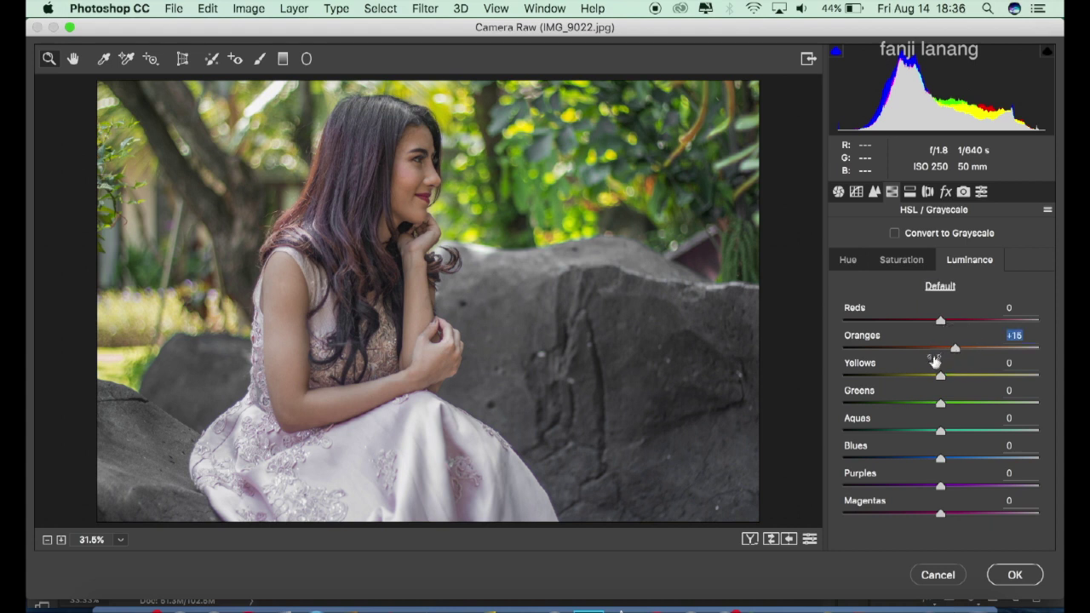
{"action": "left_click_drag", "start_coordinate": [939, 431], "coordinate": [919, 460]}
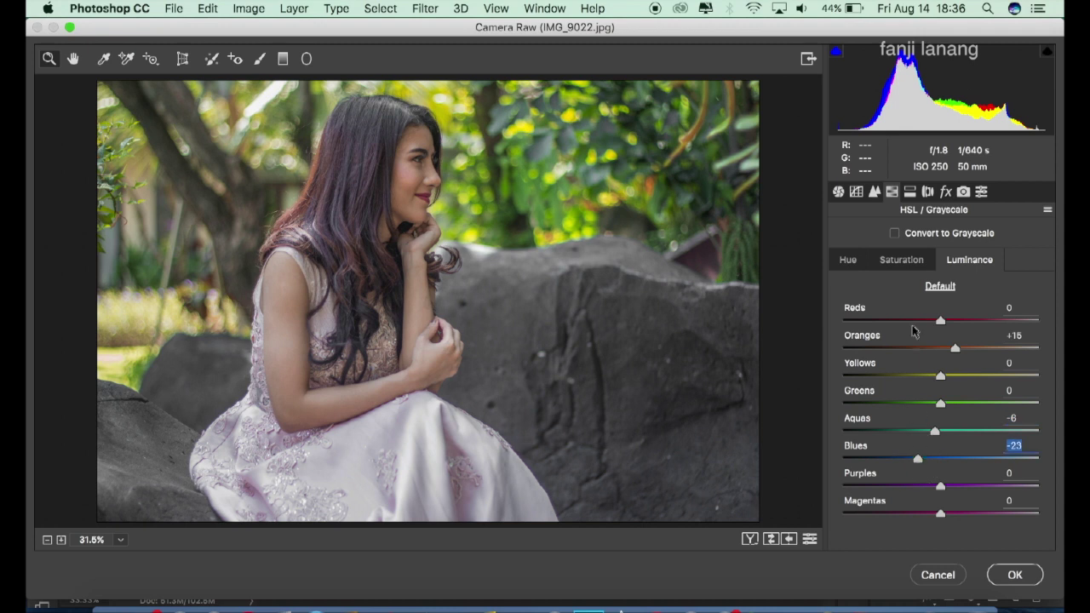
- Darken the photo's edges with a lens-correction vignette of amount -60 and midpoint 0
{"action": "left_click", "coordinate": [910, 192]}
{"action": "left_click", "coordinate": [927, 193]}
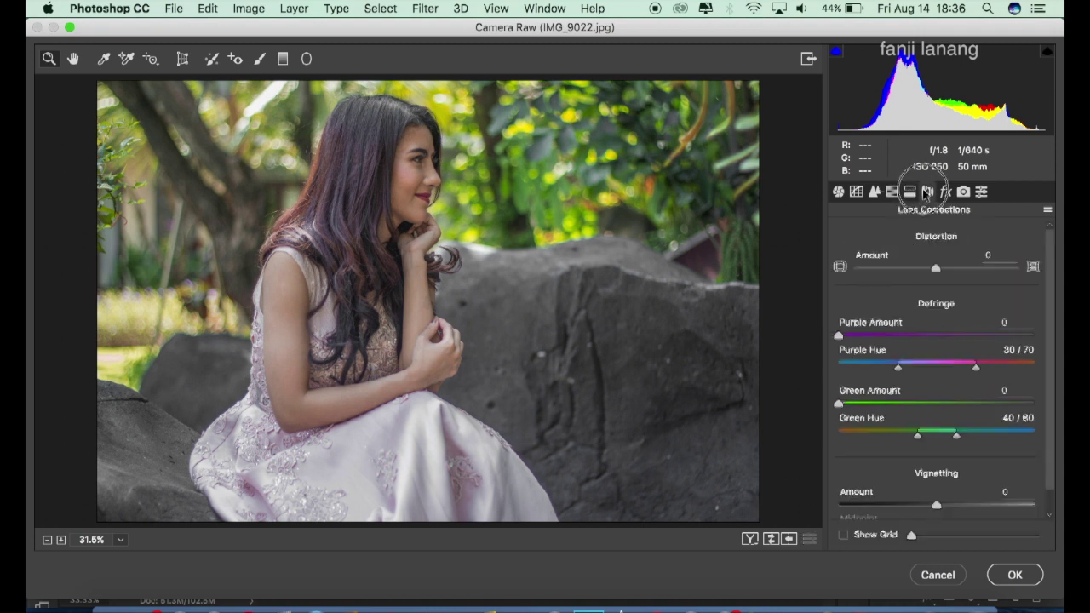
{"action": "left_click_drag", "start_coordinate": [1049, 288], "coordinate": [1050, 400]}
{"action": "left_click_drag", "start_coordinate": [892, 485], "coordinate": [879, 483]}
{"action": "left_click_drag", "start_coordinate": [934, 506], "coordinate": [824, 519]}
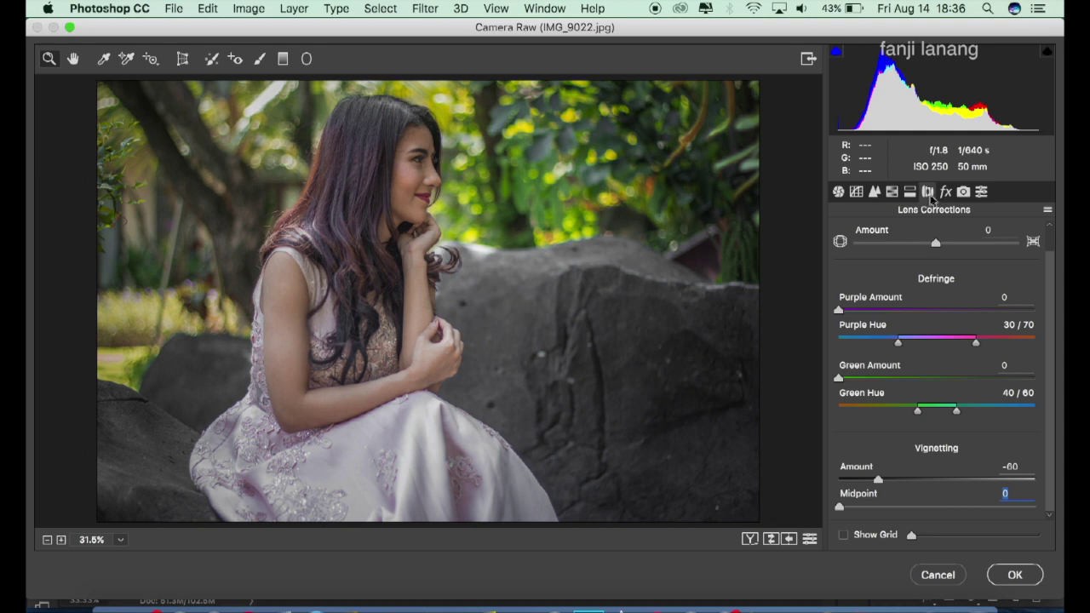
- Set the Camera Calibration primary hues to Red +60, Green -25 and Blue -90, and apply the Camera Raw filter
{"action": "left_click", "coordinate": [944, 194]}
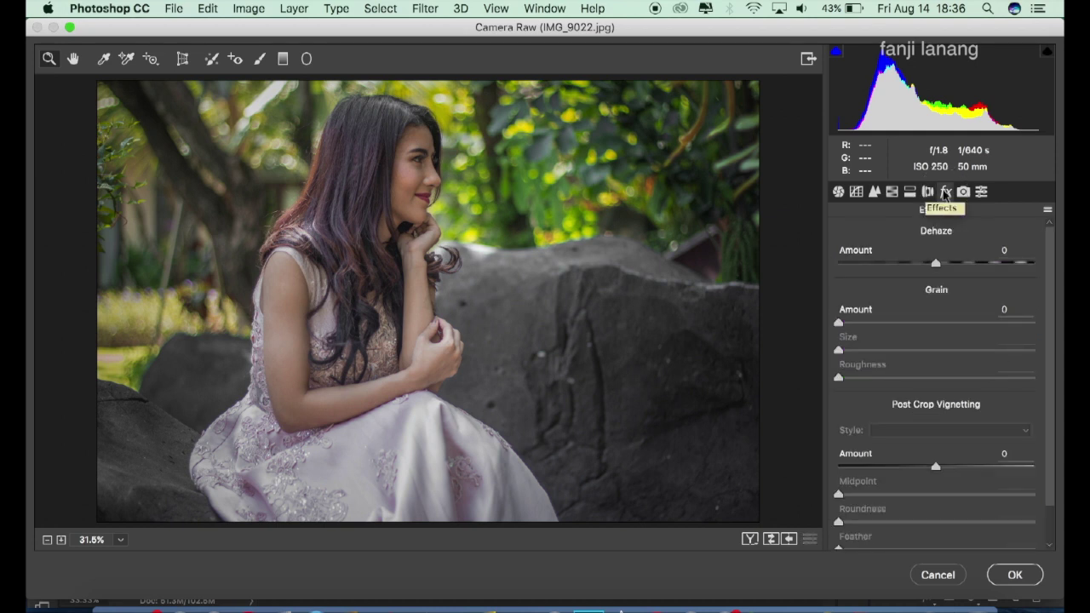
{"action": "left_click", "coordinate": [962, 193]}
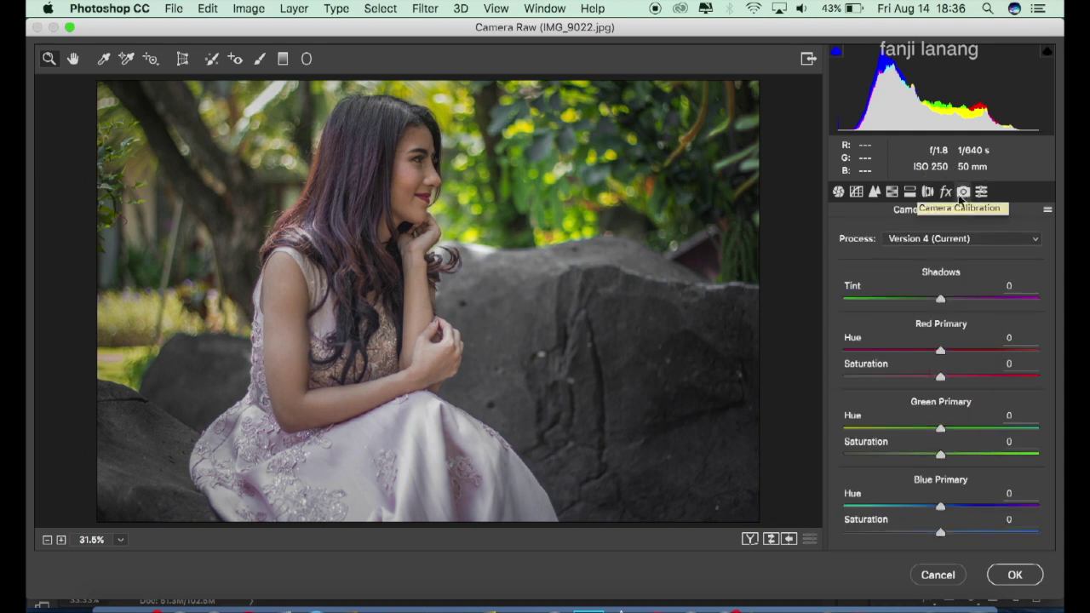
{"action": "left_click_drag", "start_coordinate": [982, 352], "coordinate": [991, 360]}
{"action": "left_click_drag", "start_coordinate": [908, 428], "coordinate": [915, 434]}
{"action": "left_click_drag", "start_coordinate": [912, 499], "coordinate": [854, 529]}
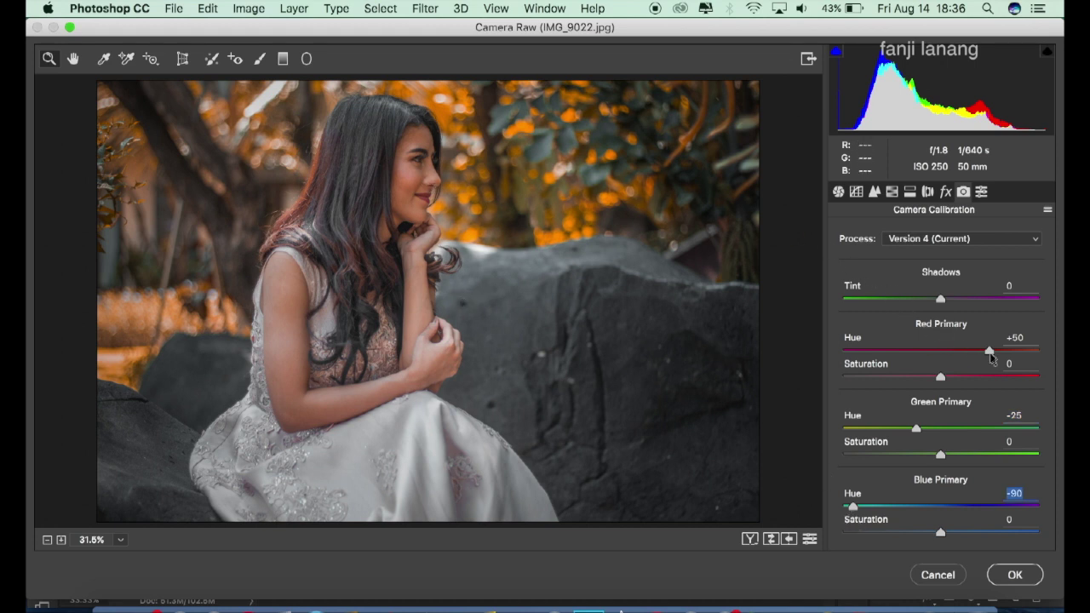
{"action": "left_click", "coordinate": [989, 351]}
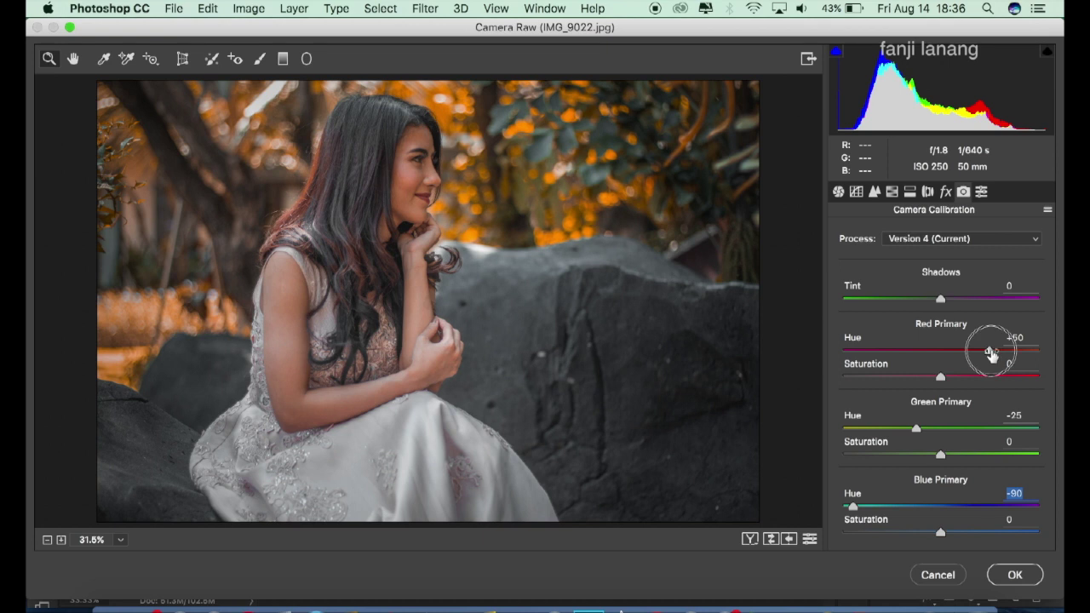
{"action": "left_click_drag", "start_coordinate": [991, 354], "coordinate": [1000, 355]}
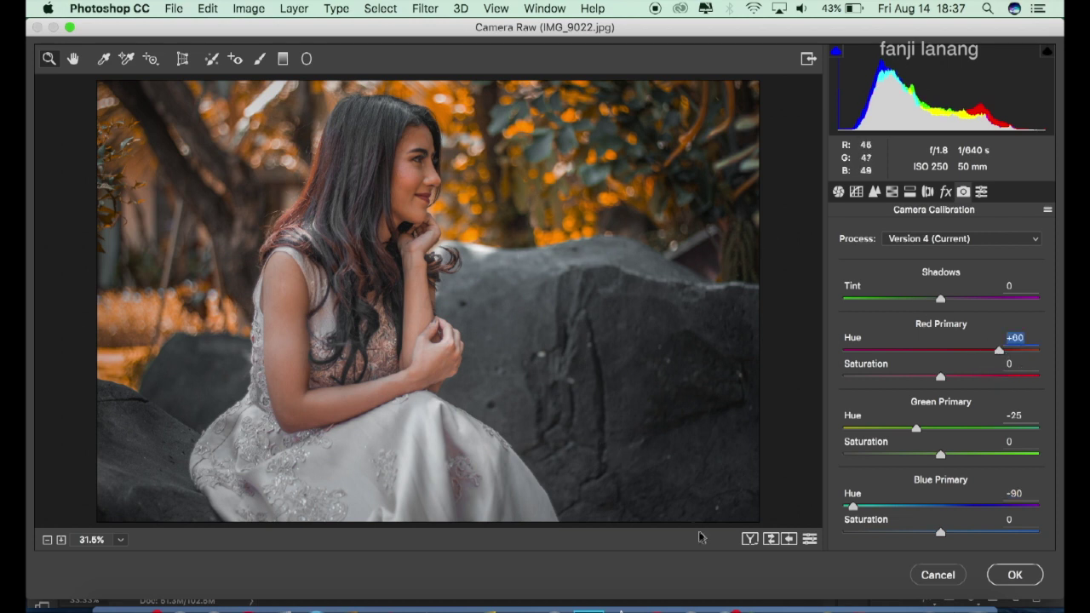
{"action": "left_click", "coordinate": [750, 540]}
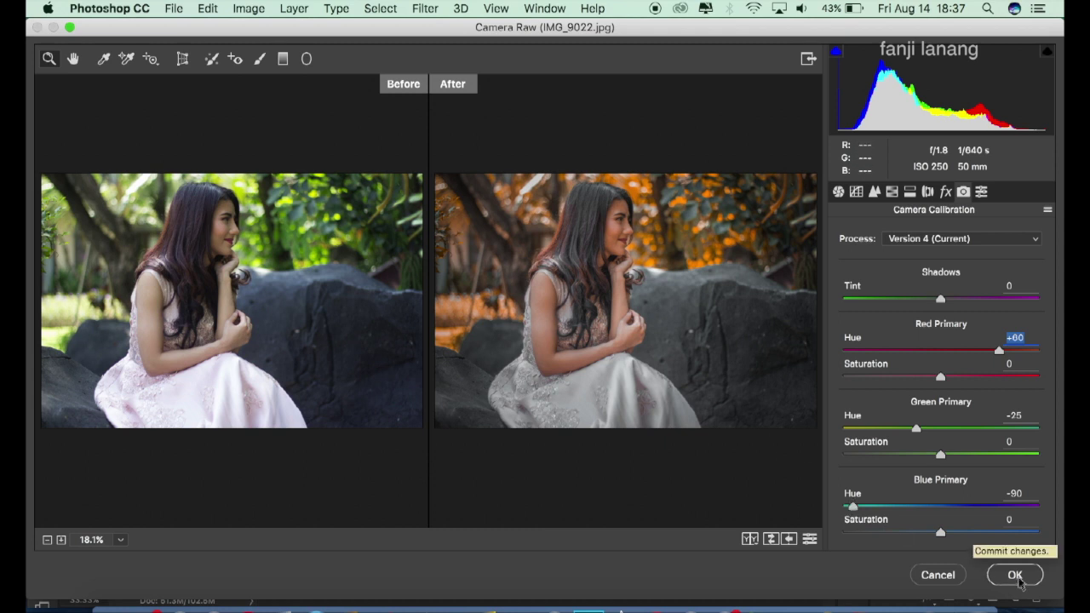
{"action": "left_click", "coordinate": [1017, 576]}
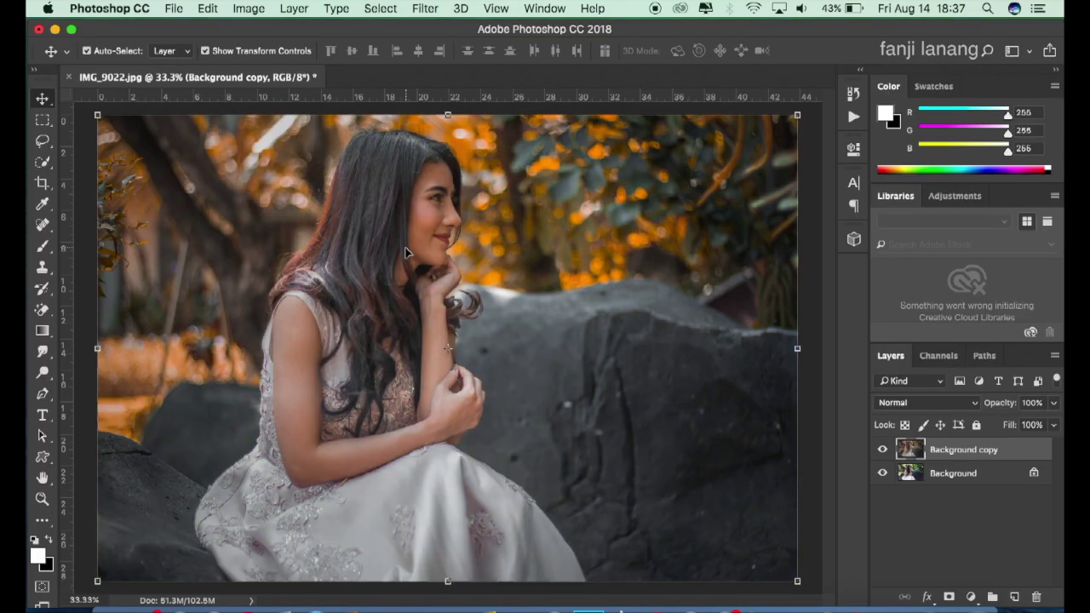
- Compare the graded photo with the original by hiding and showing the Background copy layer
{"action": "key", "text": "super+minus"}
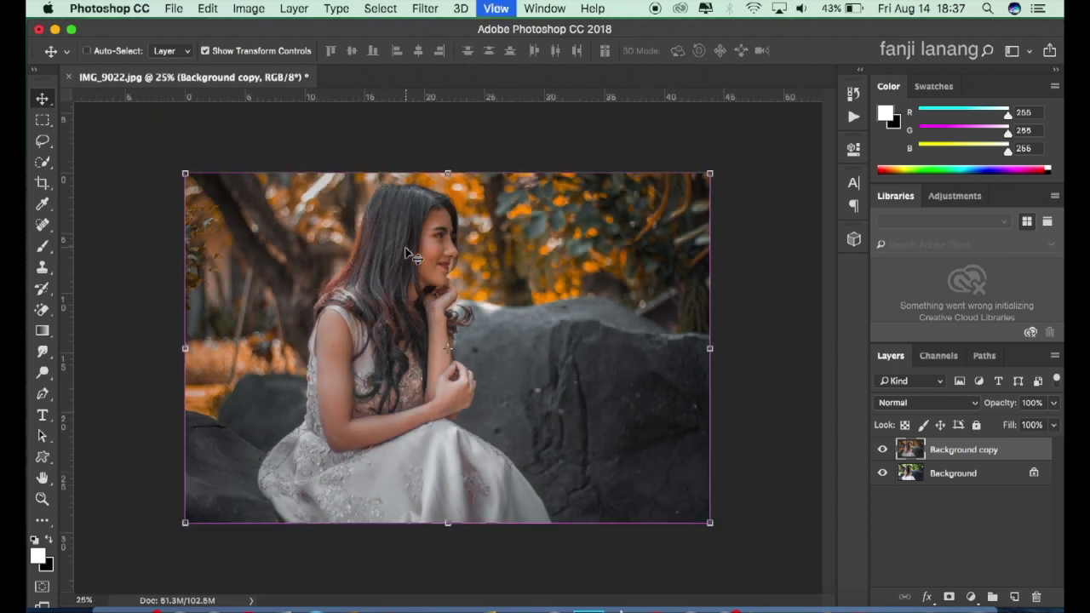
{"action": "left_click", "coordinate": [881, 449]}
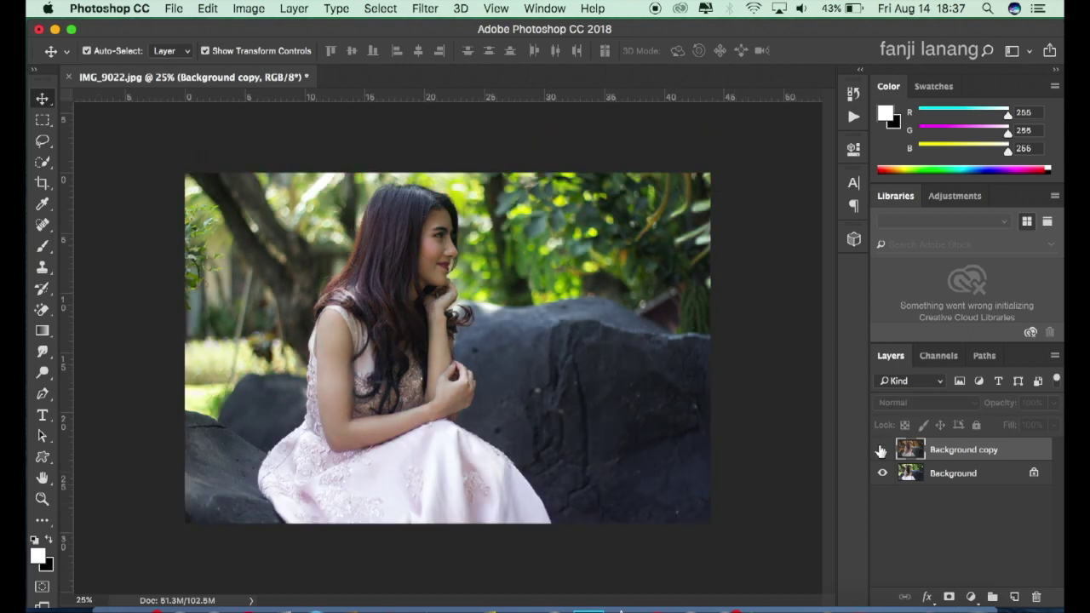
{"action": "left_click", "coordinate": [881, 450]}
{"action": "left_click", "coordinate": [881, 450]}
{"action": "left_click", "coordinate": [881, 450]}
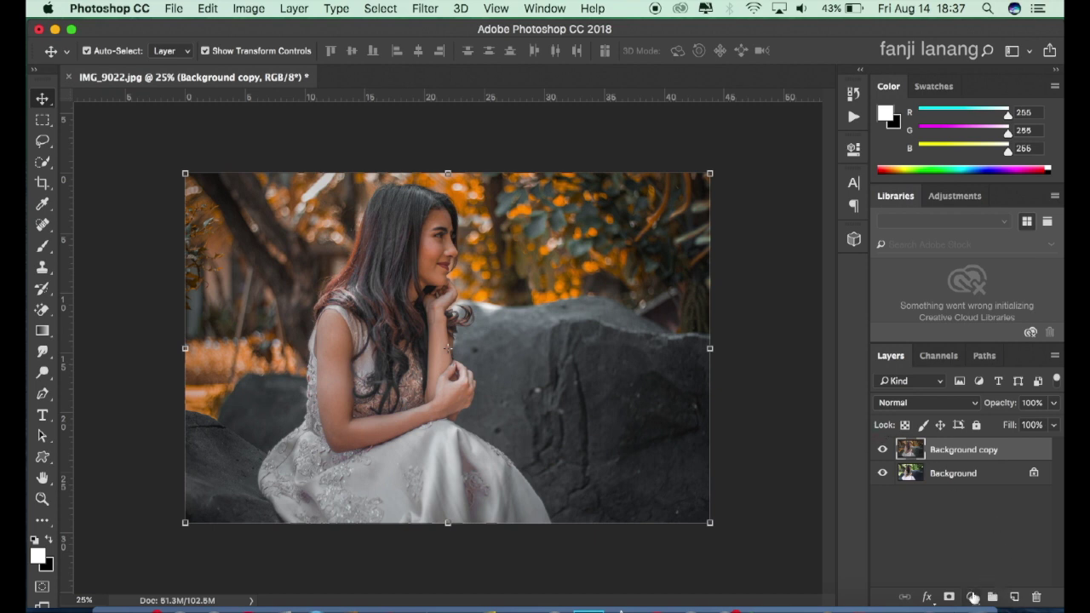
- Add a Selective Color adjustment layer with Black at 5% for the Blacks range, and check its effect on the photo
{"action": "left_click", "coordinate": [971, 597]}
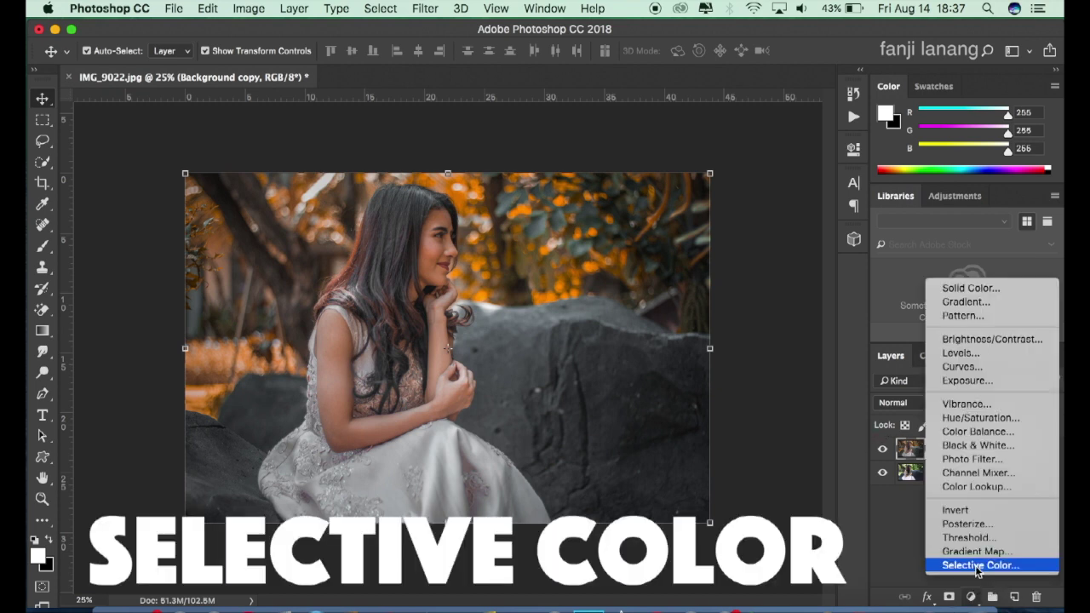
{"action": "left_click", "coordinate": [977, 566]}
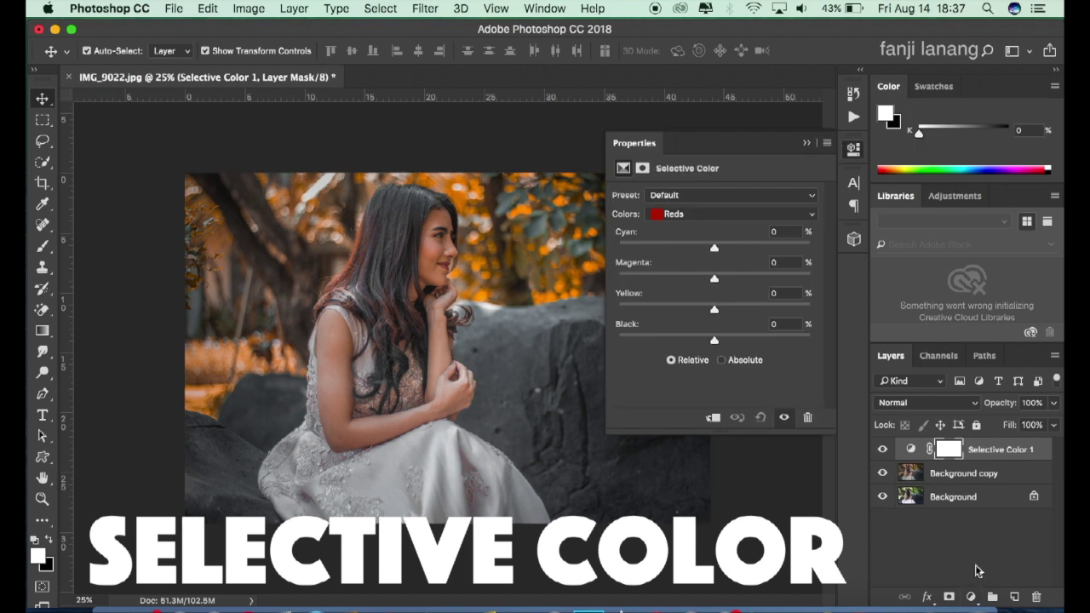
{"action": "left_click", "coordinate": [749, 215]}
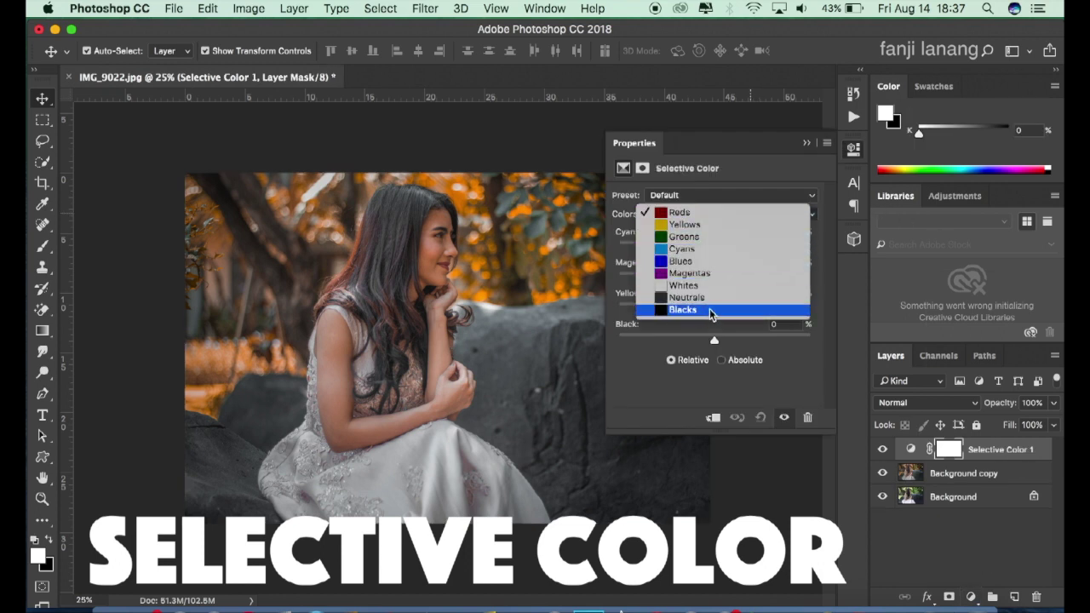
{"action": "left_click", "coordinate": [711, 312]}
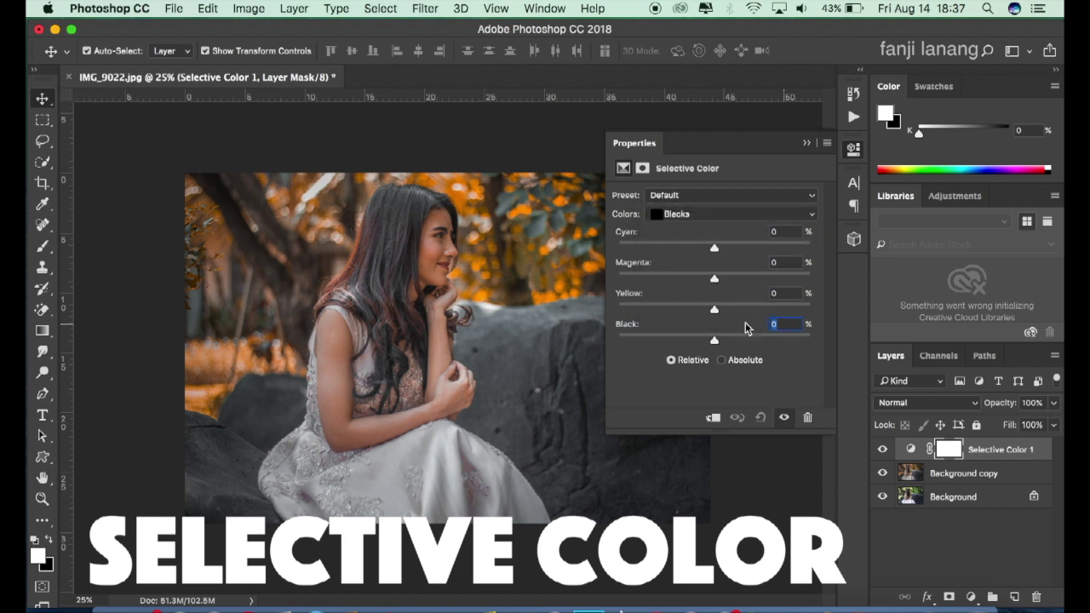
{"action": "type", "text": "5"}
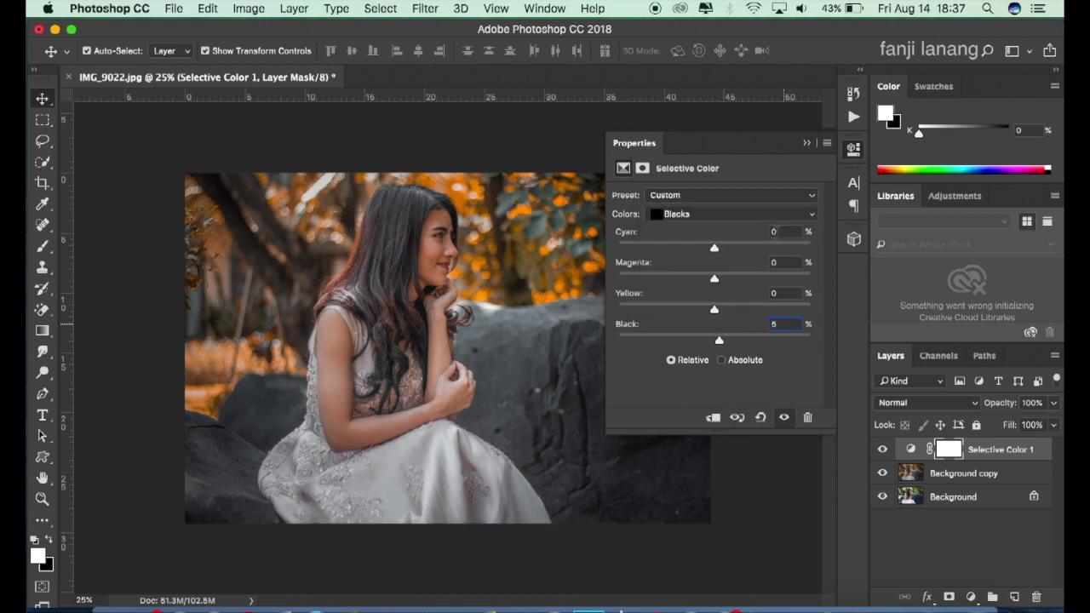
{"action": "left_click", "coordinate": [807, 145]}
{"action": "left_click", "coordinate": [882, 451]}
{"action": "left_click", "coordinate": [882, 451]}
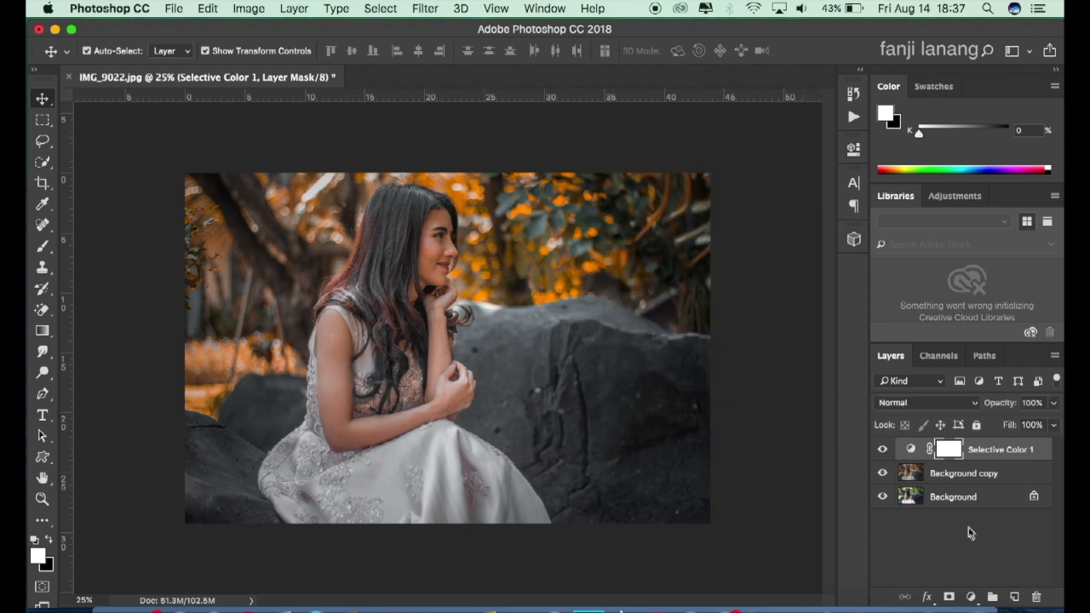
- Create a new layer and stamp the signature brush once in white near the photo's lower-right corner
{"action": "left_click", "coordinate": [1014, 597]}
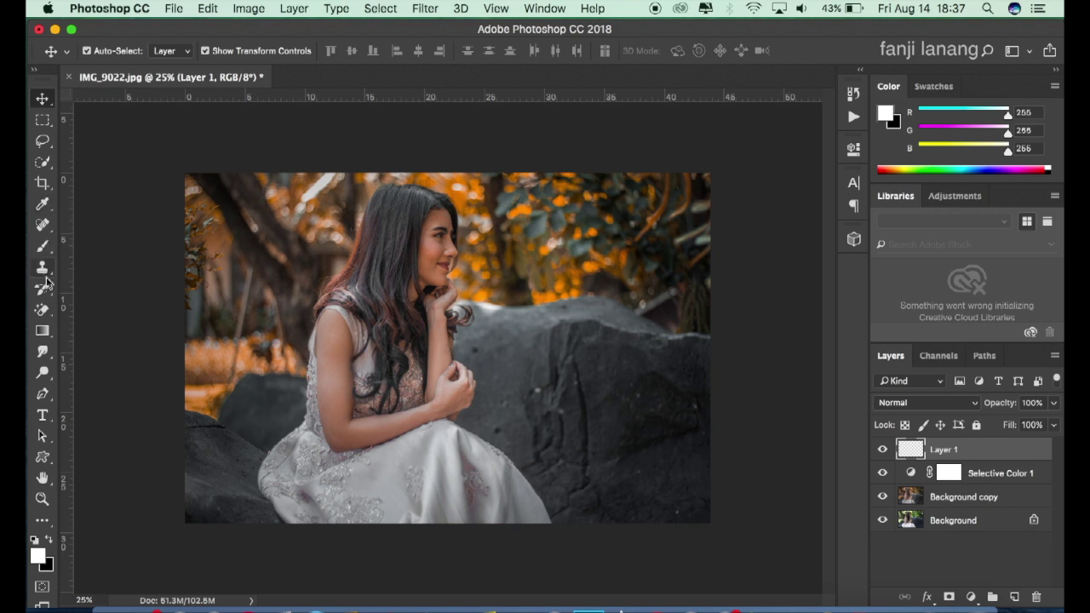
{"action": "left_click", "coordinate": [43, 246]}
{"action": "left_click", "coordinate": [113, 56]}
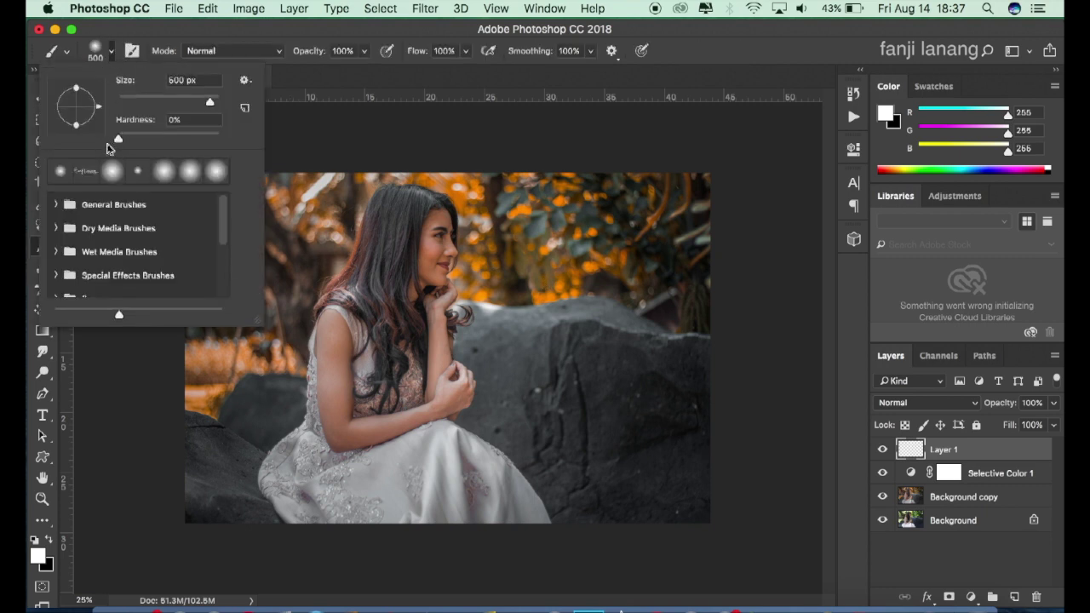
{"action": "left_click", "coordinate": [82, 173]}
{"action": "left_click", "coordinate": [766, 38]}
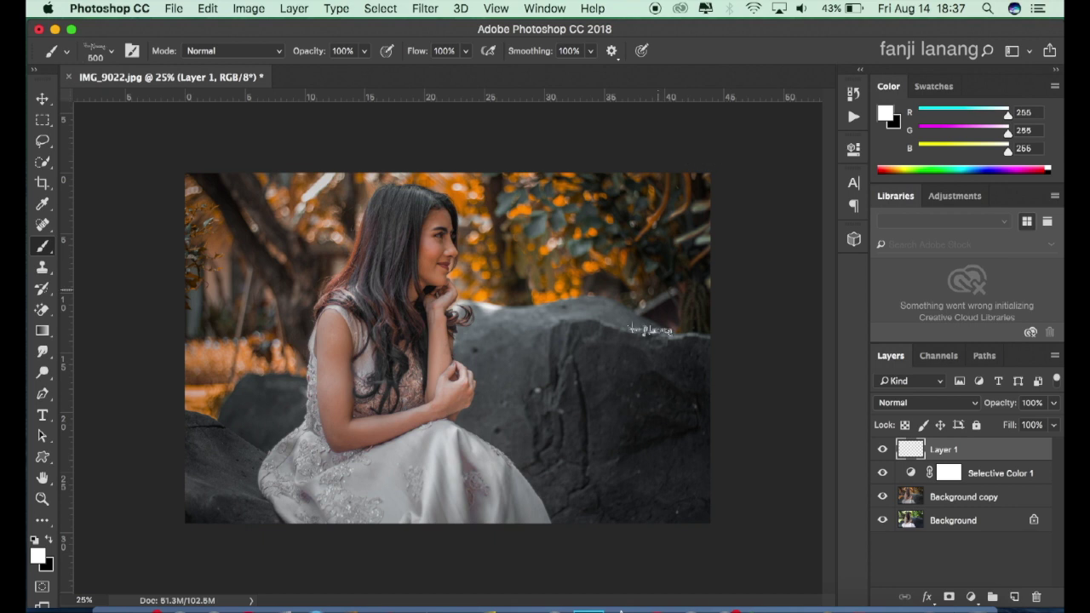
{"action": "left_click", "coordinate": [671, 503]}
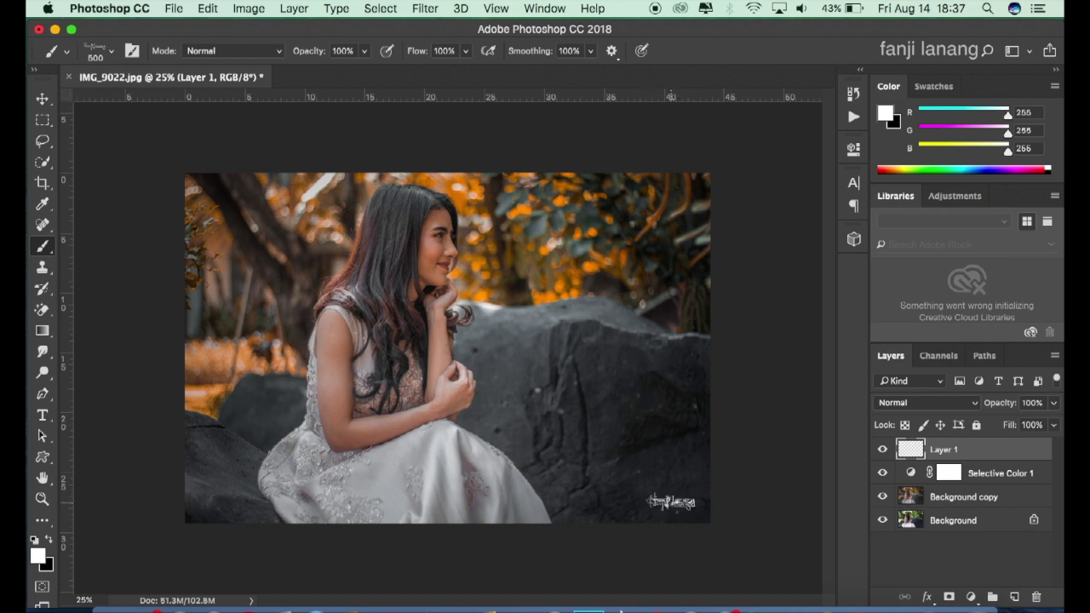